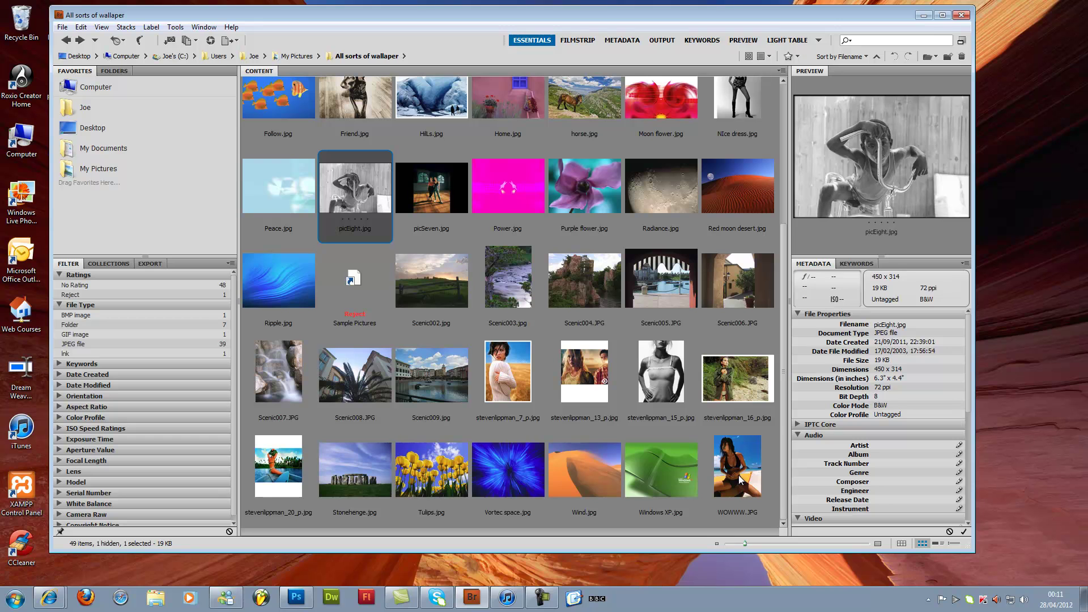
Step: Open WOWWW.JPG from the Bridge wallpaper folder in Photoshop
left_click(739, 475)
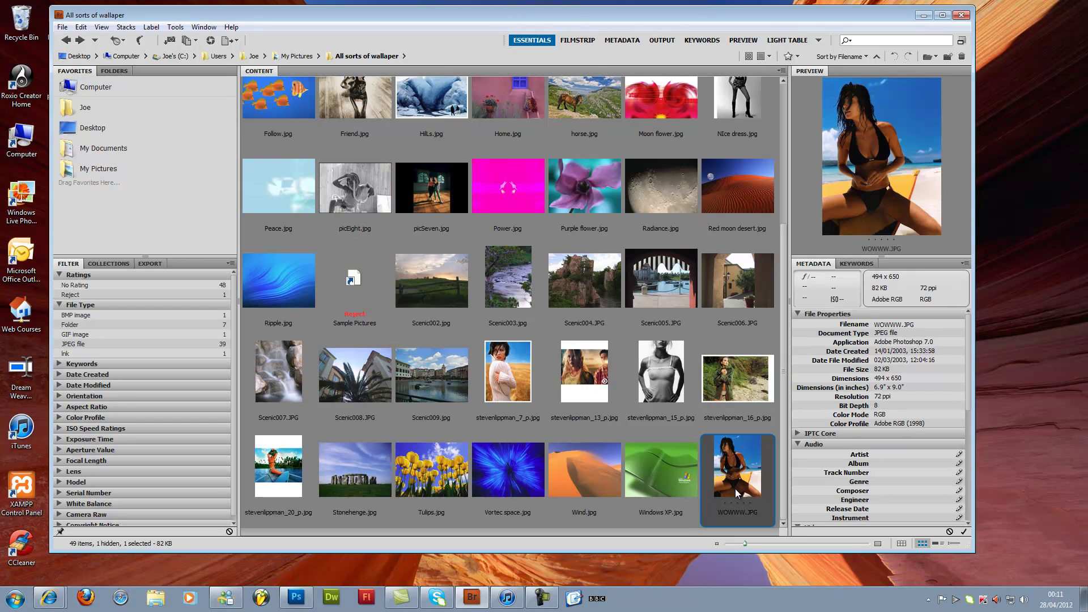
double_click(738, 481)
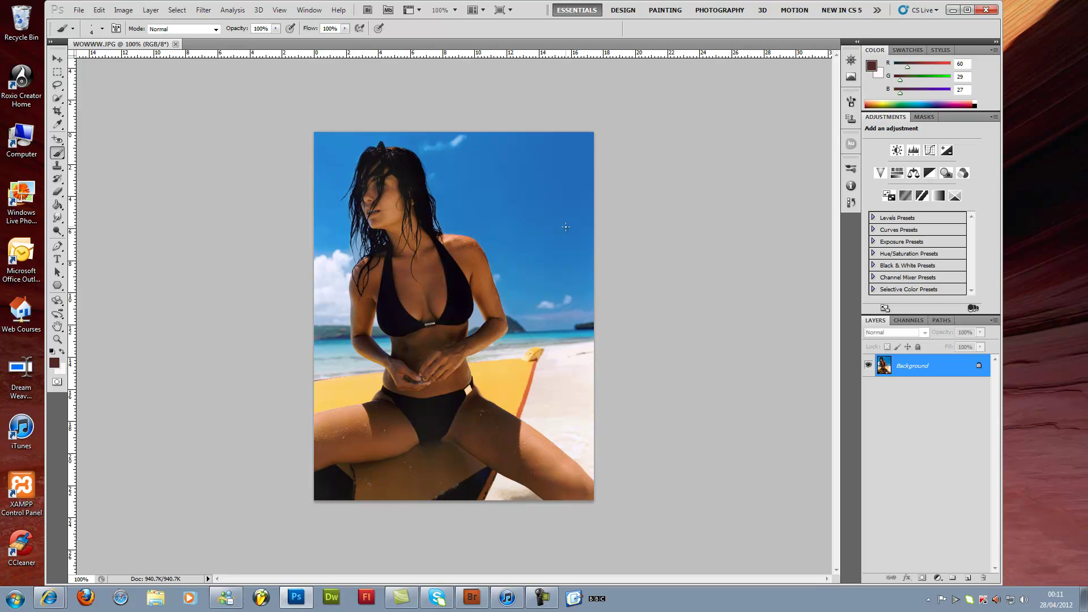
Step: Add a Black & White adjustment layer, trial the Reds and Yellows sliders, then reset to defaults
left_click(929, 172)
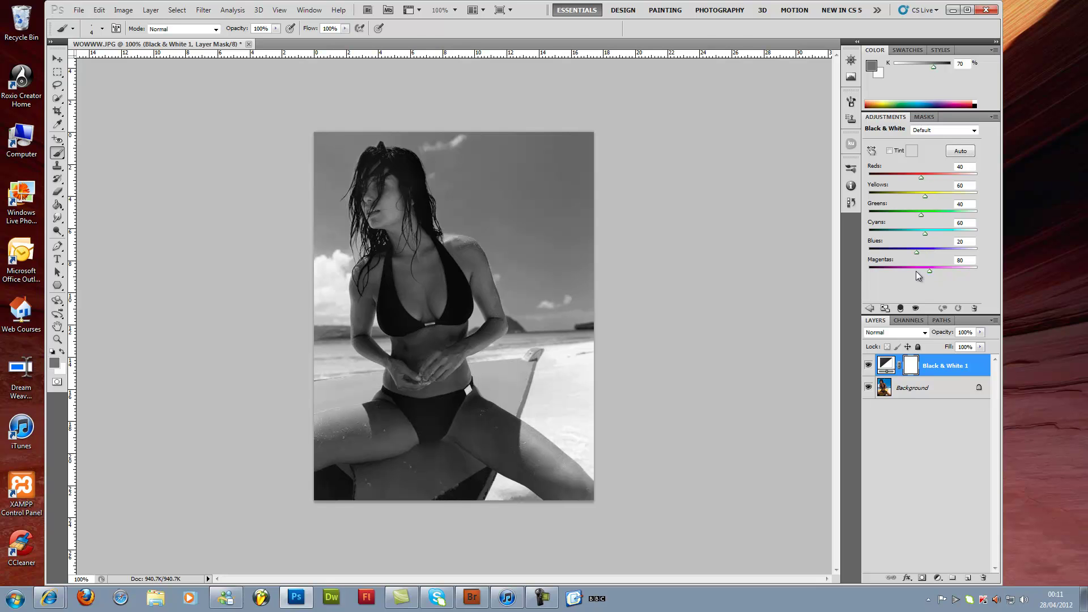
mouse_move(922, 181)
left_mouse_down()
mouse_move(949, 177)
mouse_move(909, 179)
mouse_move(939, 183)
mouse_move(923, 179)
left_mouse_up()
left_click(927, 195)
left_click_drag(927, 195, 924, 195)
left_click(959, 309)
left_click(872, 150)
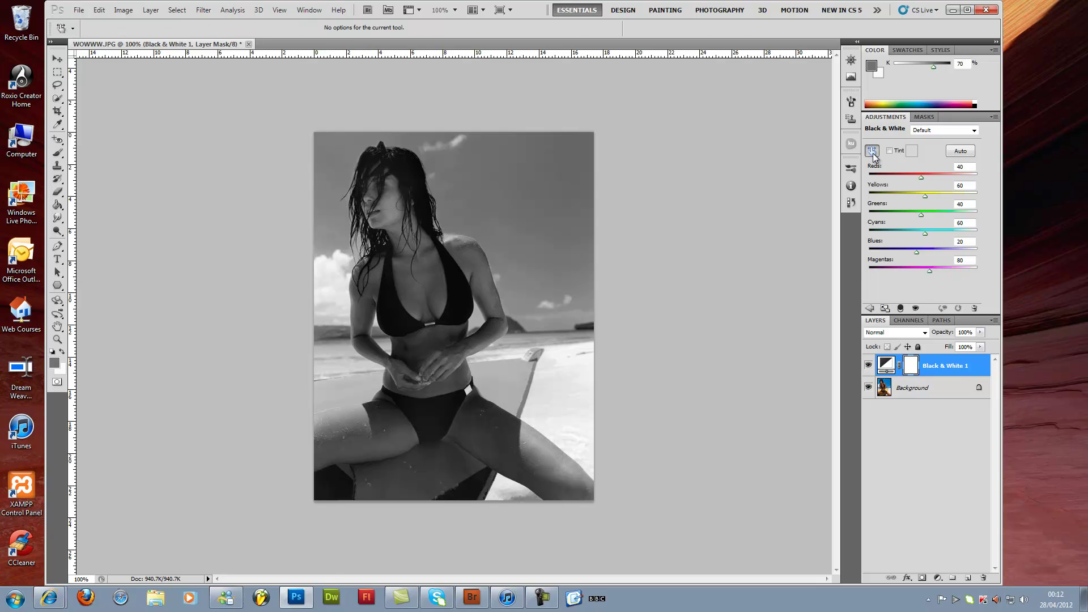
Step: Tune tones on the sky, hair, sand, face and bikini to Reds 57, Yellows 113, Blues 26, Magentas 91
mouse_move(469, 193)
left_mouse_down()
mouse_move(483, 203)
mouse_move(469, 193)
left_mouse_up()
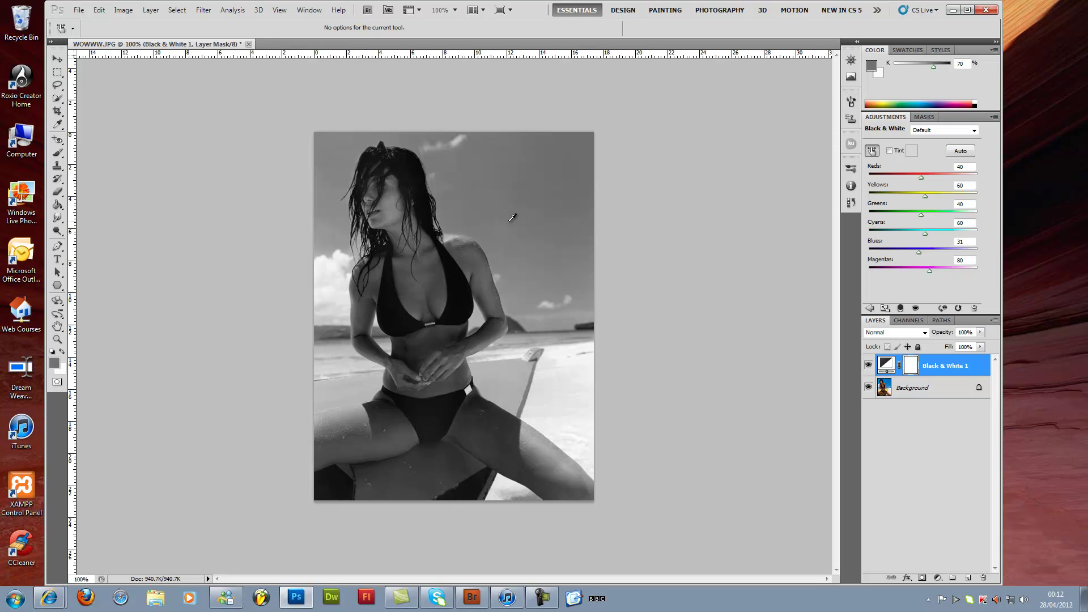
left_click_drag(485, 206, 477, 212)
left_click_drag(391, 211, 399, 215)
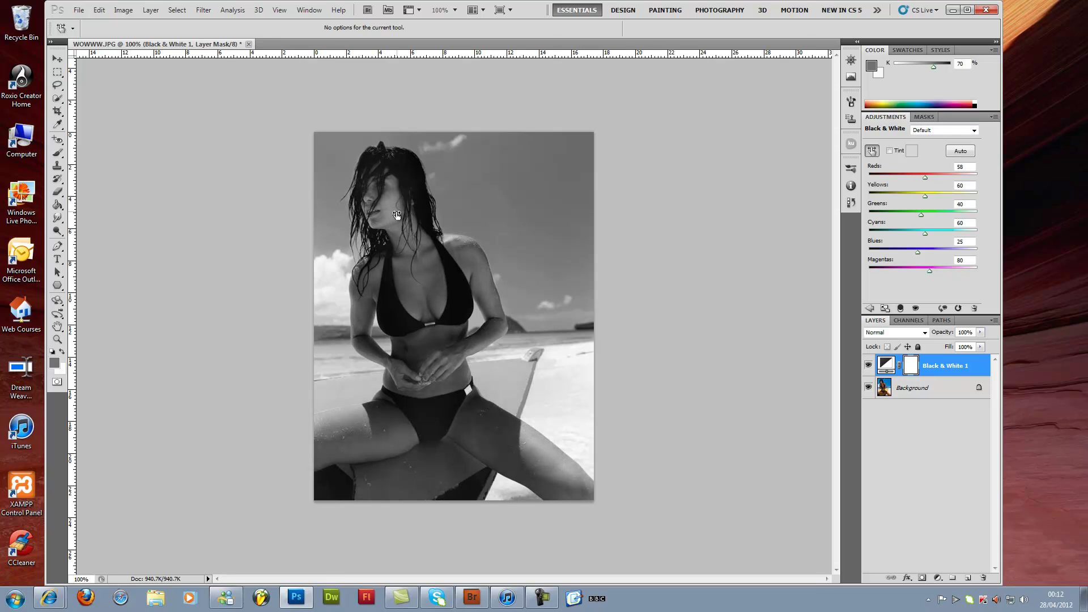
left_click_drag(498, 385, 521, 380)
left_click_drag(332, 283, 331, 287)
left_click_drag(489, 396, 499, 388)
left_click_drag(426, 300, 412, 305)
left_click_drag(394, 208, 398, 208)
left_click_drag(409, 403, 410, 403)
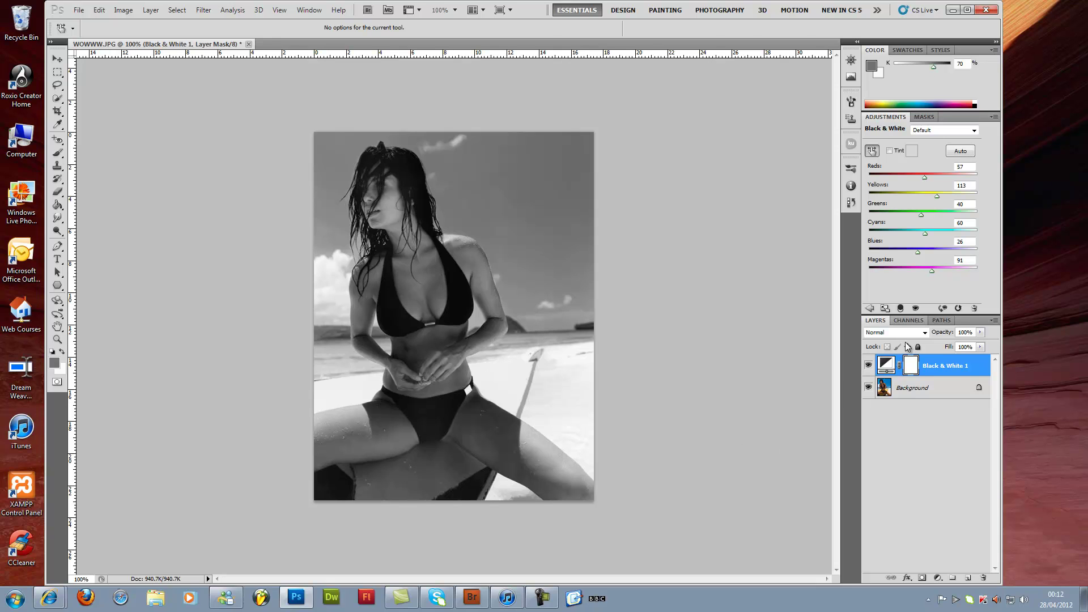
Step: Add a Curves adjustment layer using the Linear Contrast (RGB) preset instead of Increase Contrast
left_click(870, 310)
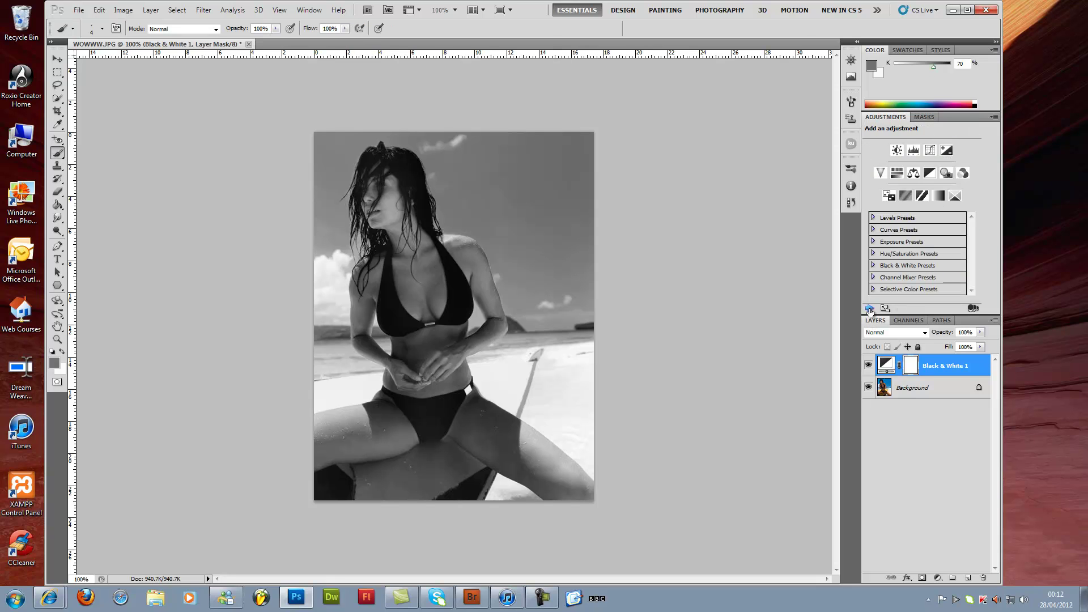
left_click(930, 153)
left_click(925, 129)
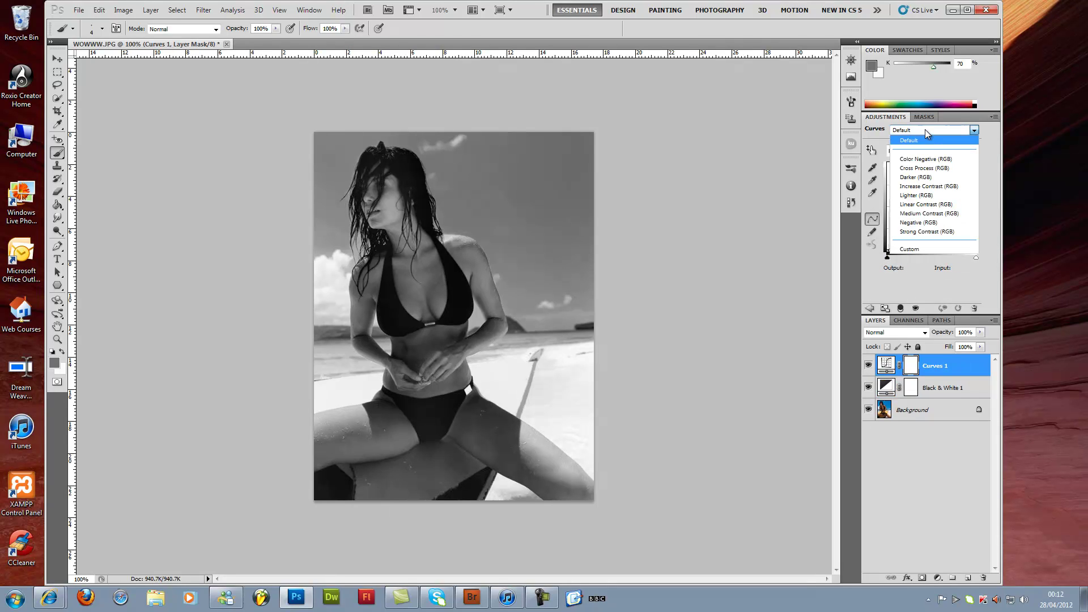
left_click(962, 189)
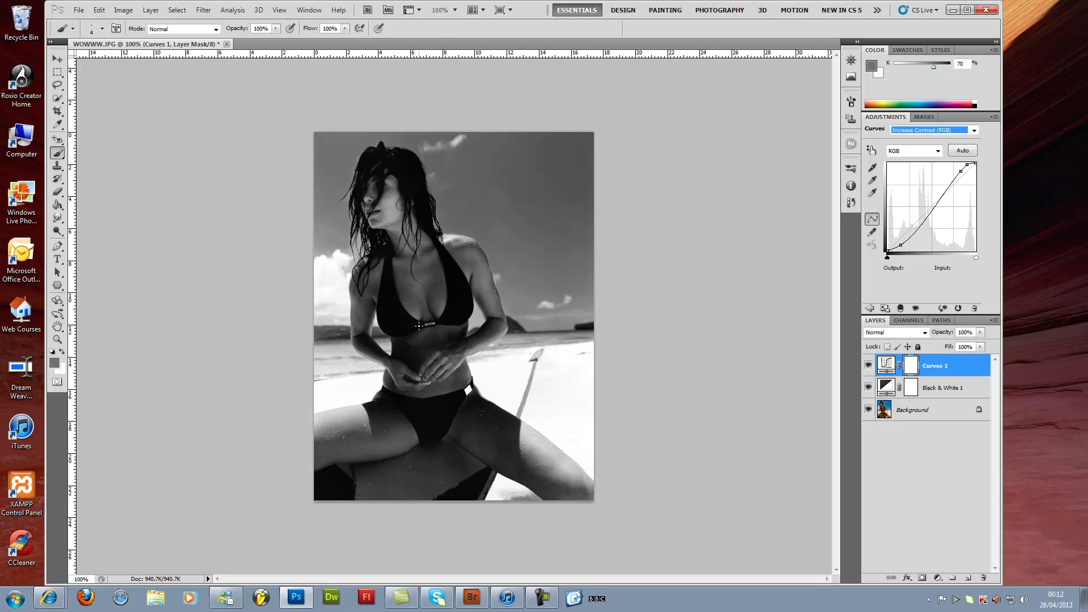
left_click(937, 132)
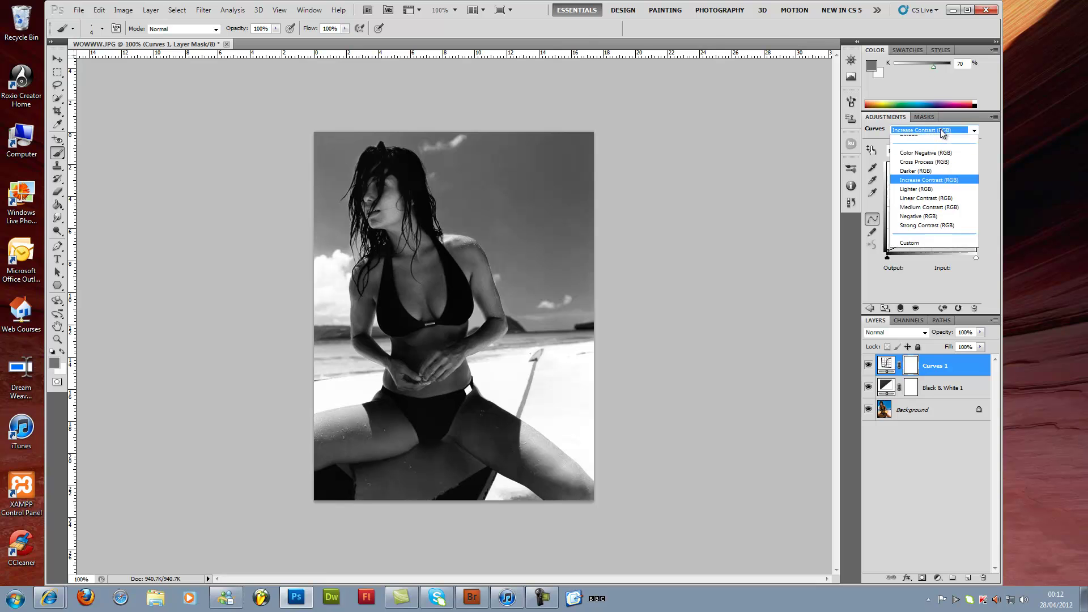
left_click(950, 205)
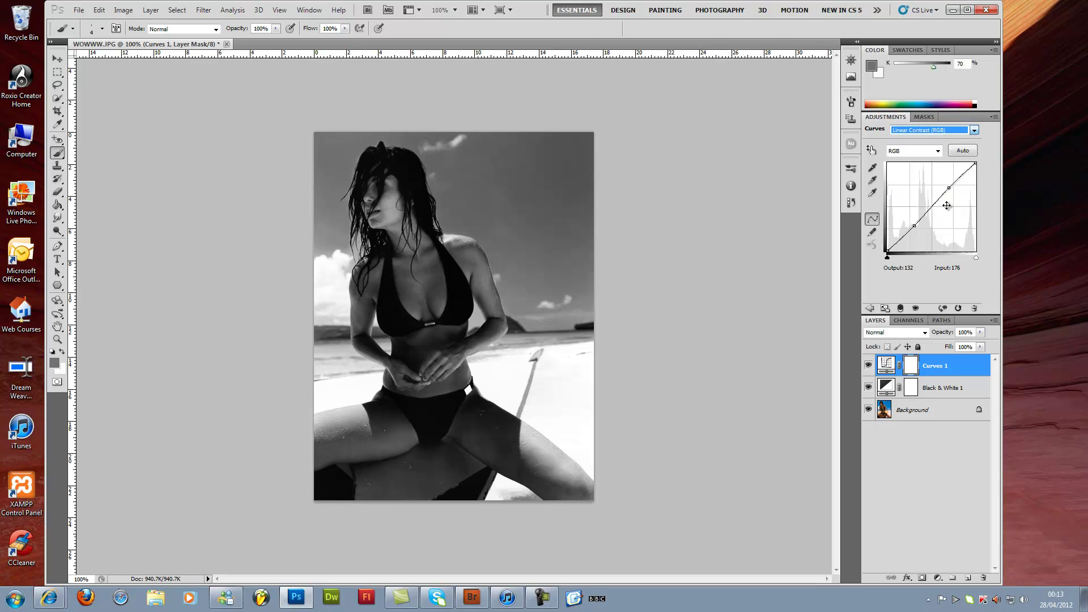
left_click(951, 205)
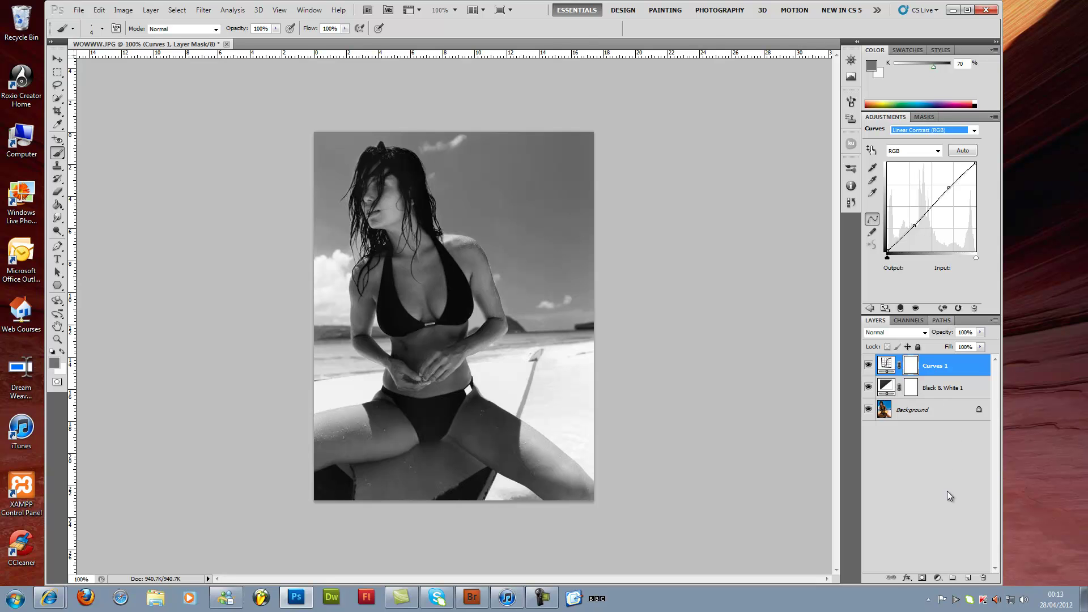
Step: Create Layer 1 in Overlay mode, filled with Overlay-neutral 50% gray
left_click(967, 577, "alt")
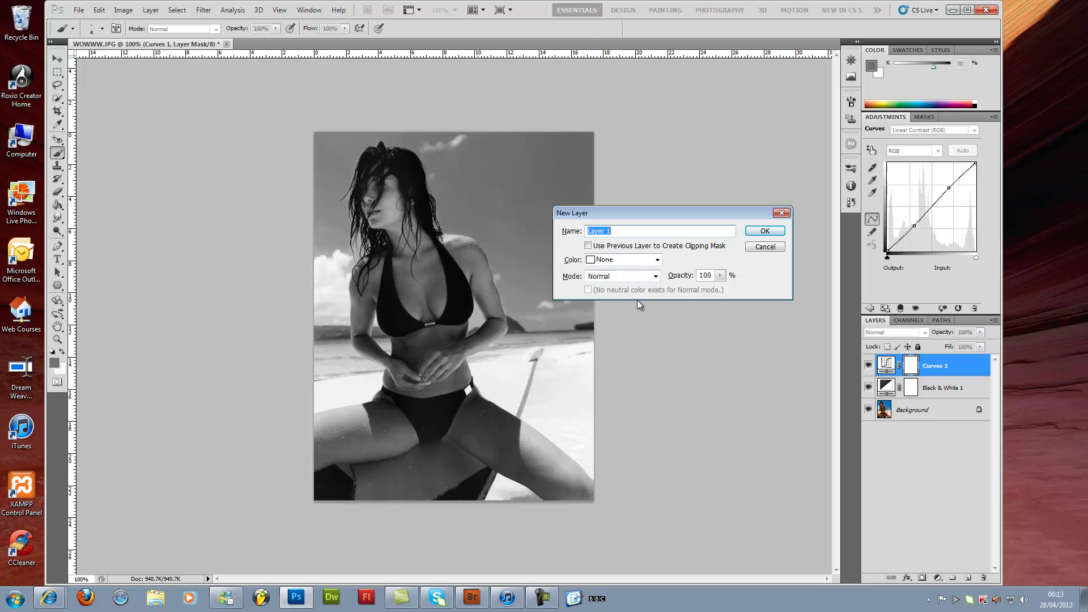
left_click(599, 276)
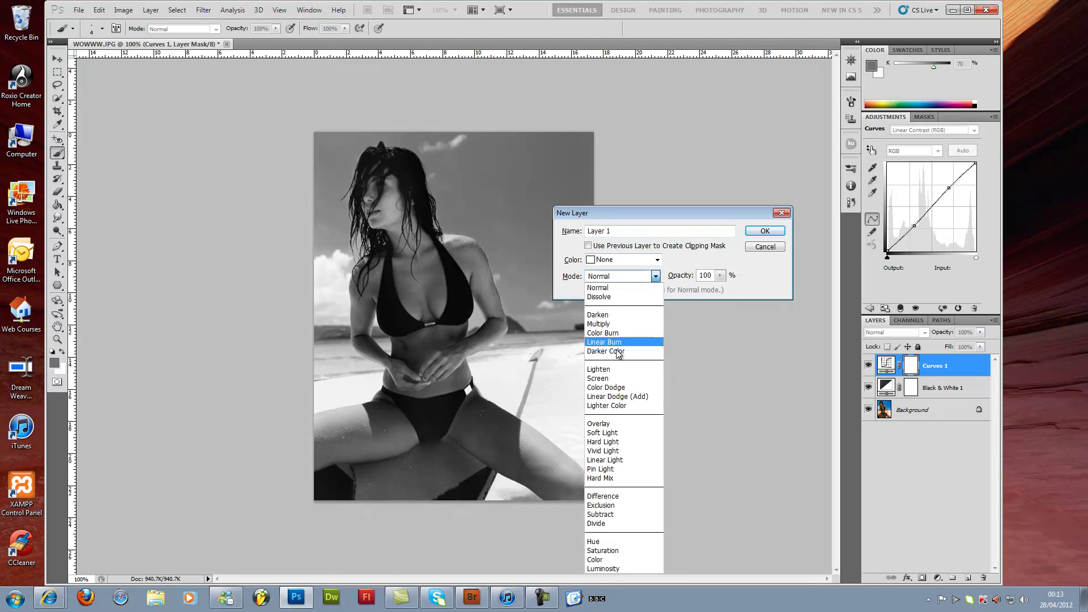
left_click(617, 423)
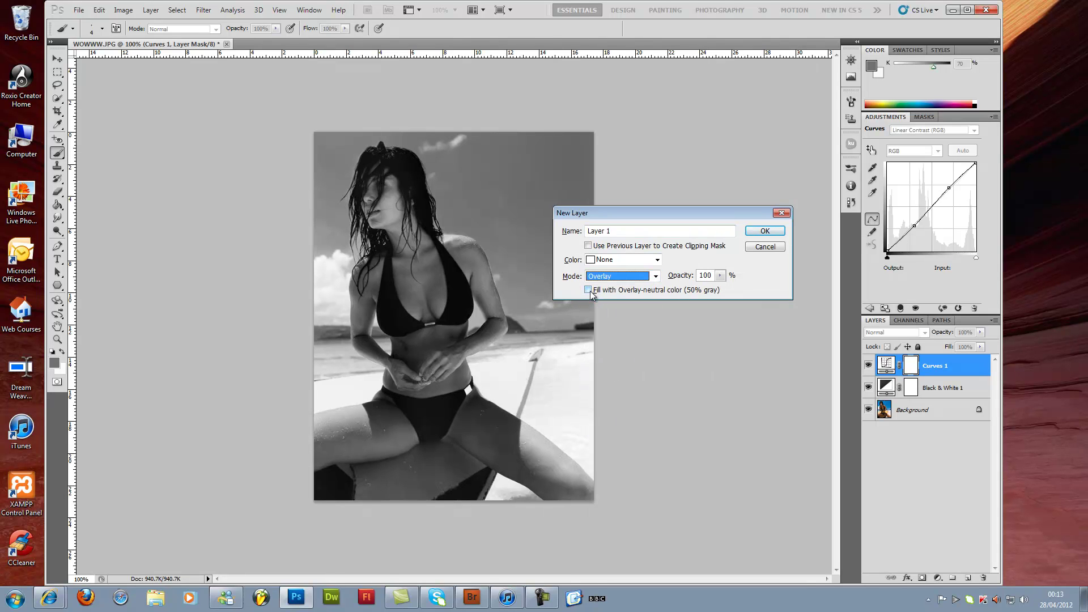
left_click(587, 290)
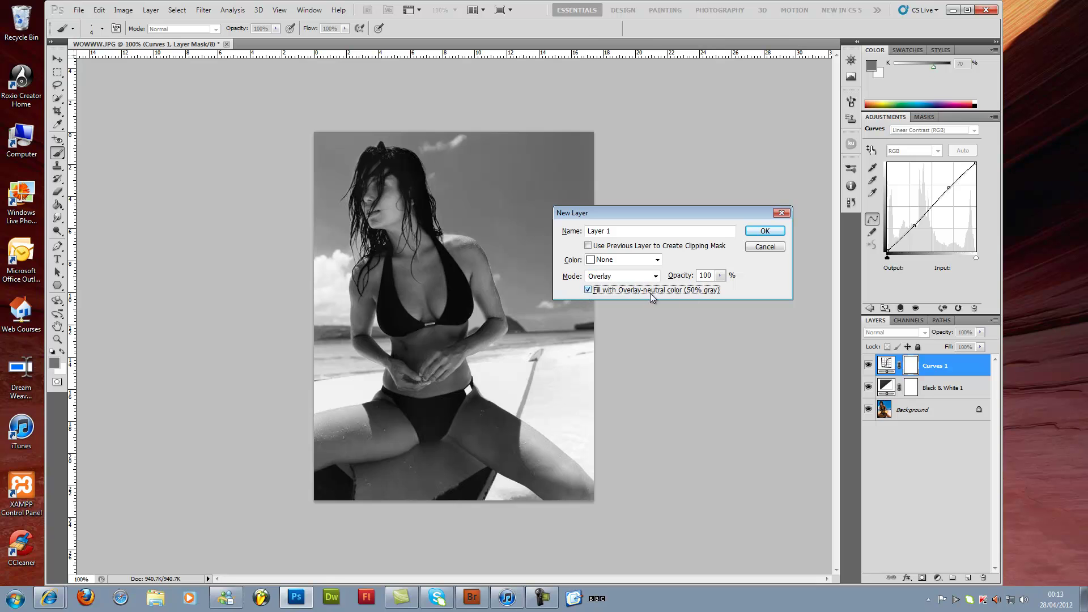
left_click(752, 232)
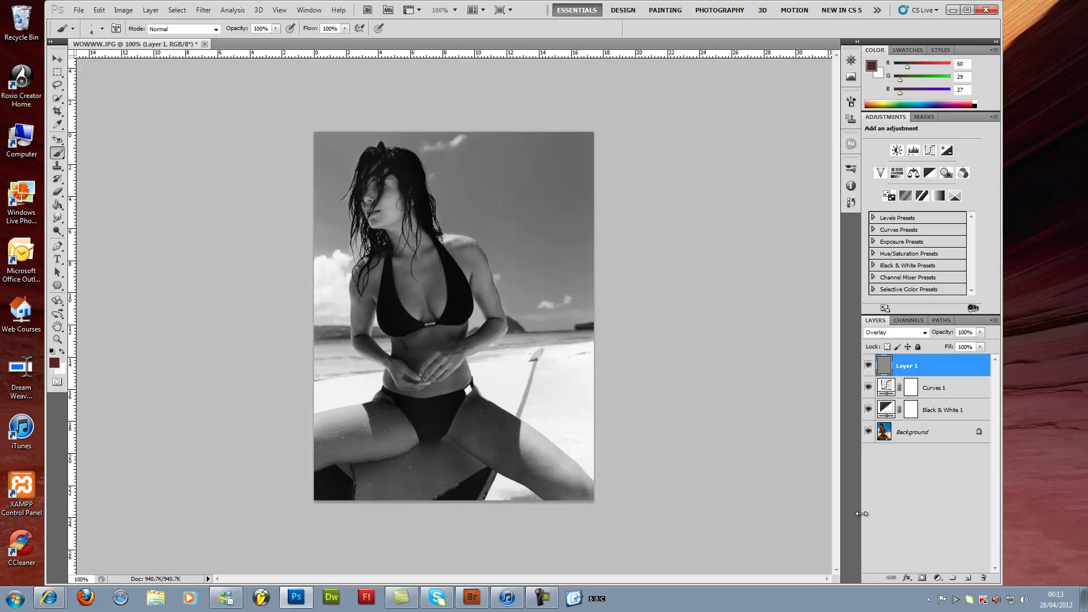
left_click(907, 577)
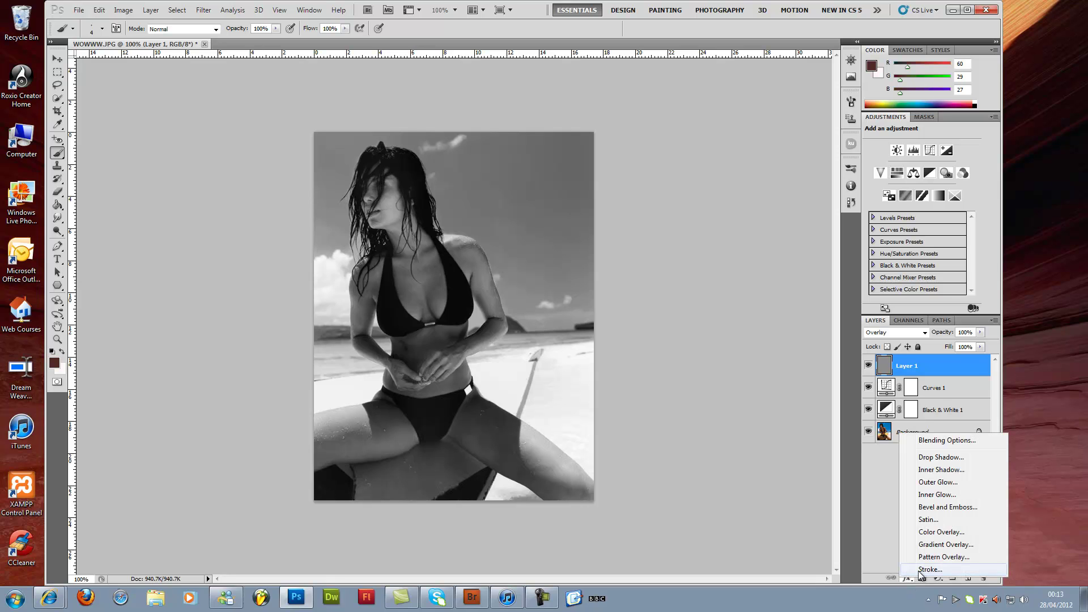
Step: Give Layer 1 a 15 px near-white inside Stroke effect
left_click(920, 571)
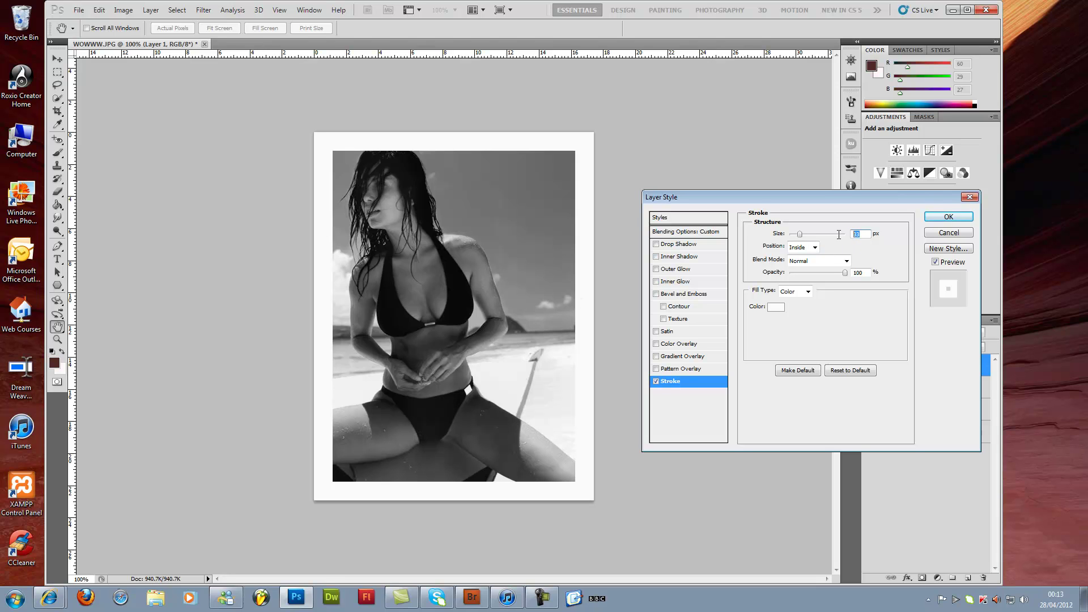
type("15")
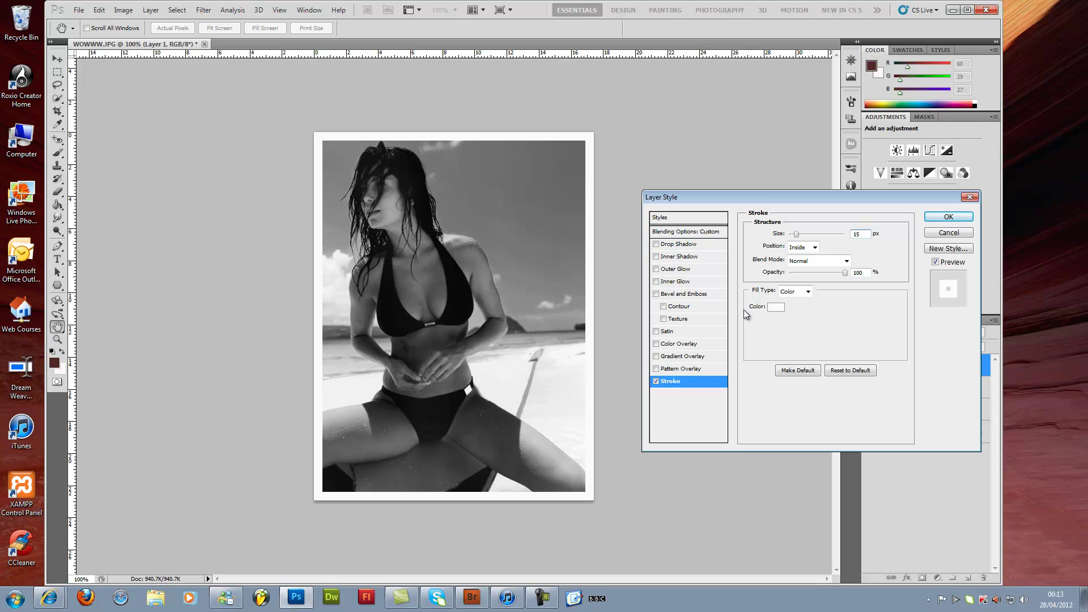
left_click(771, 308)
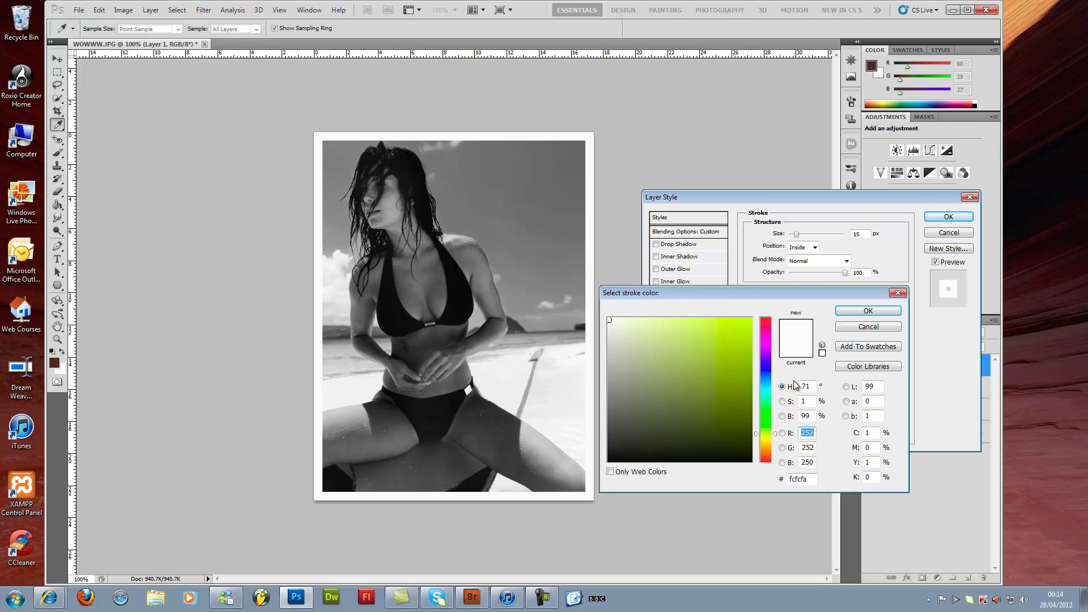
left_click(854, 313)
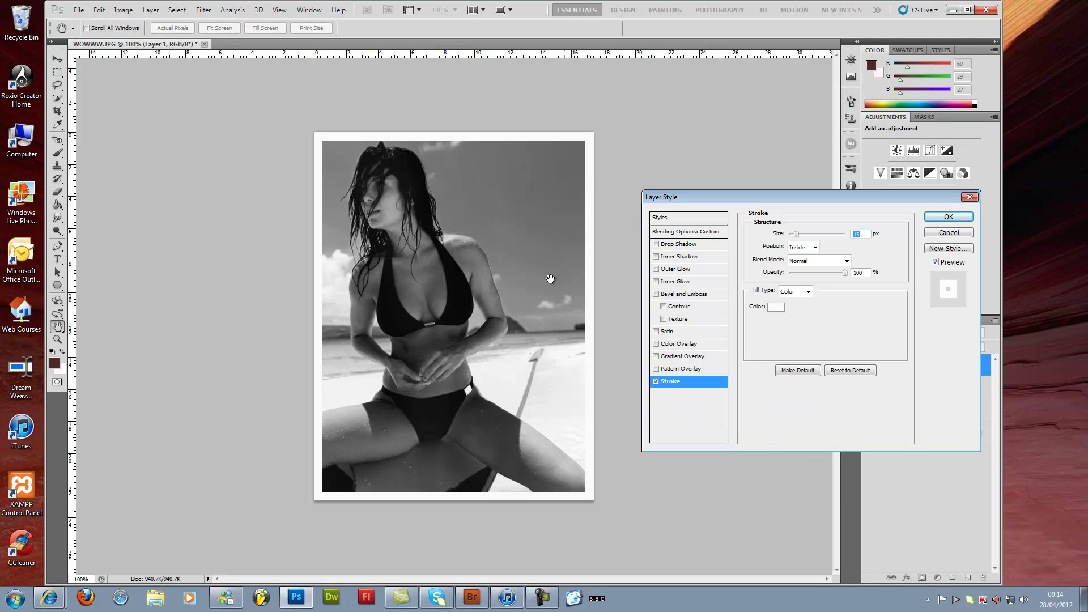
left_click(945, 218)
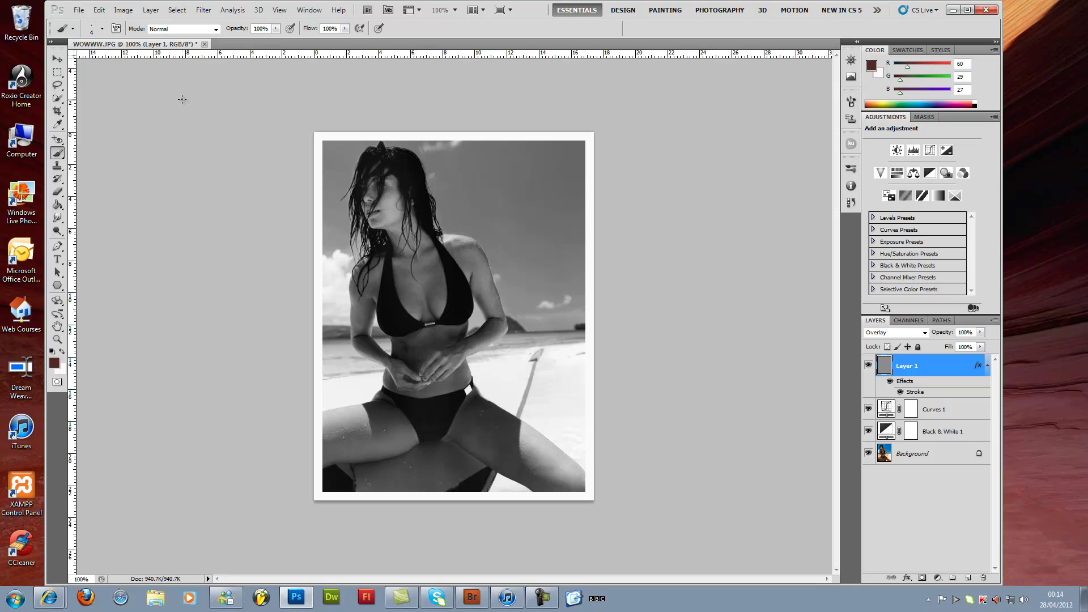
left_click(203, 10)
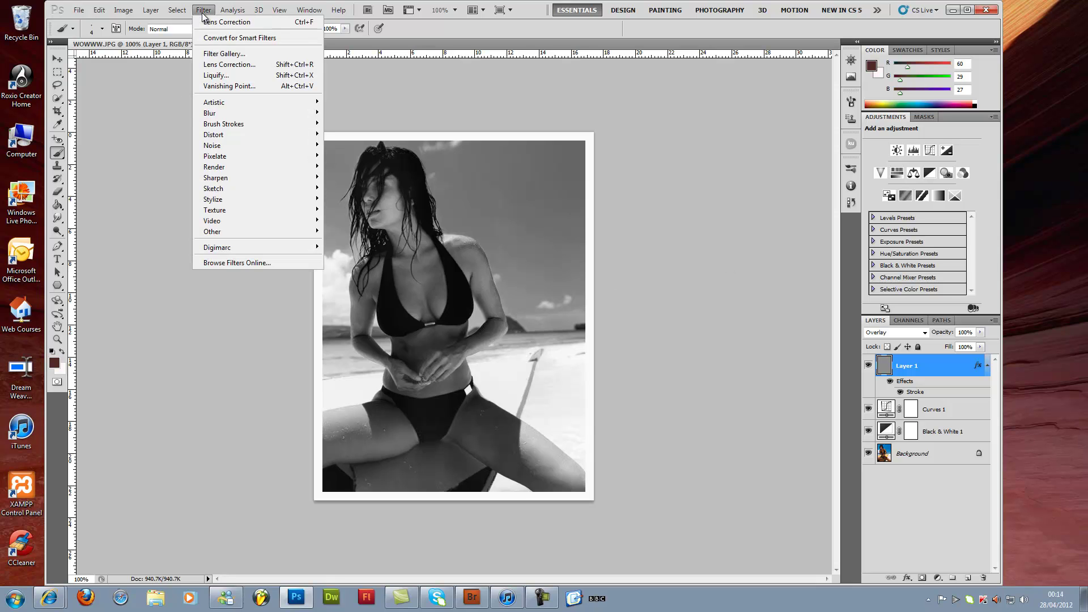
Step: Apply a Lens Correction vignette at Amount -100 with the midpoint pulled toward the centre
left_click(244, 66)
left_click(978, 67)
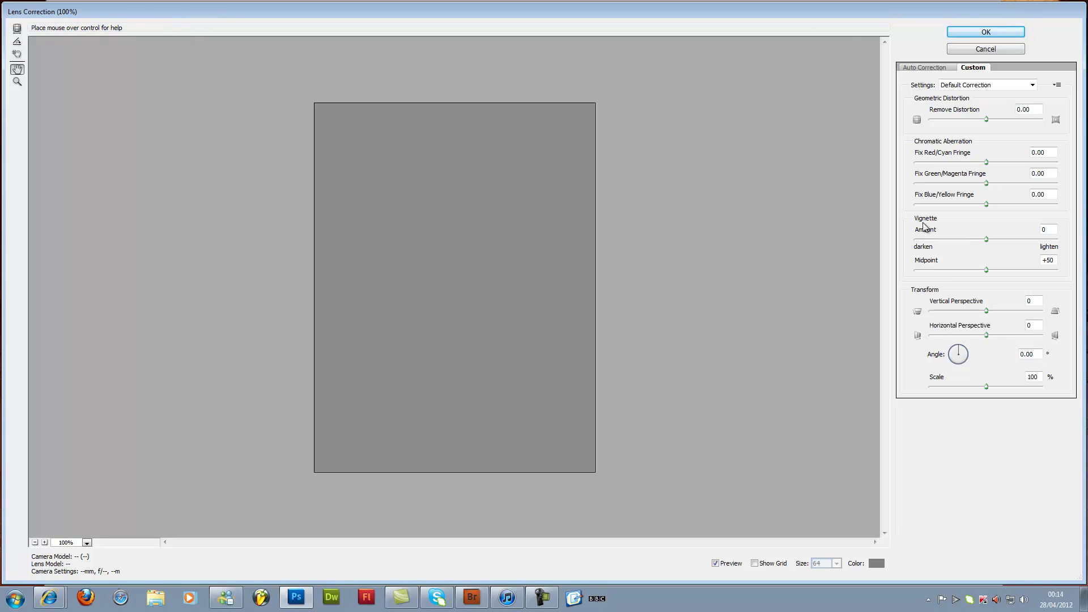
left_click_drag(986, 240, 913, 249)
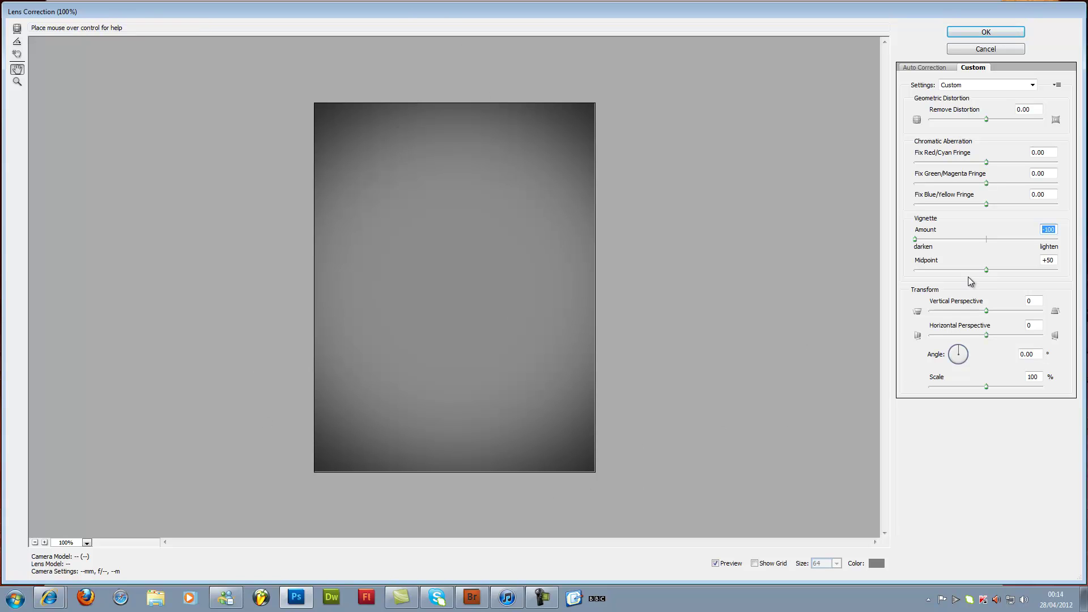
left_click_drag(986, 271, 958, 278)
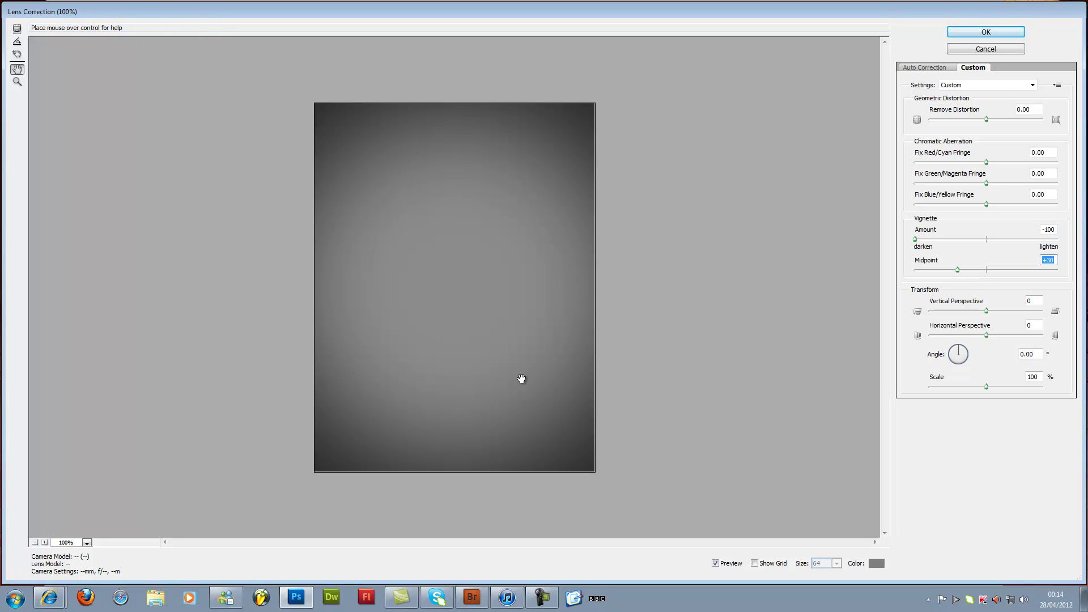
left_click(986, 32)
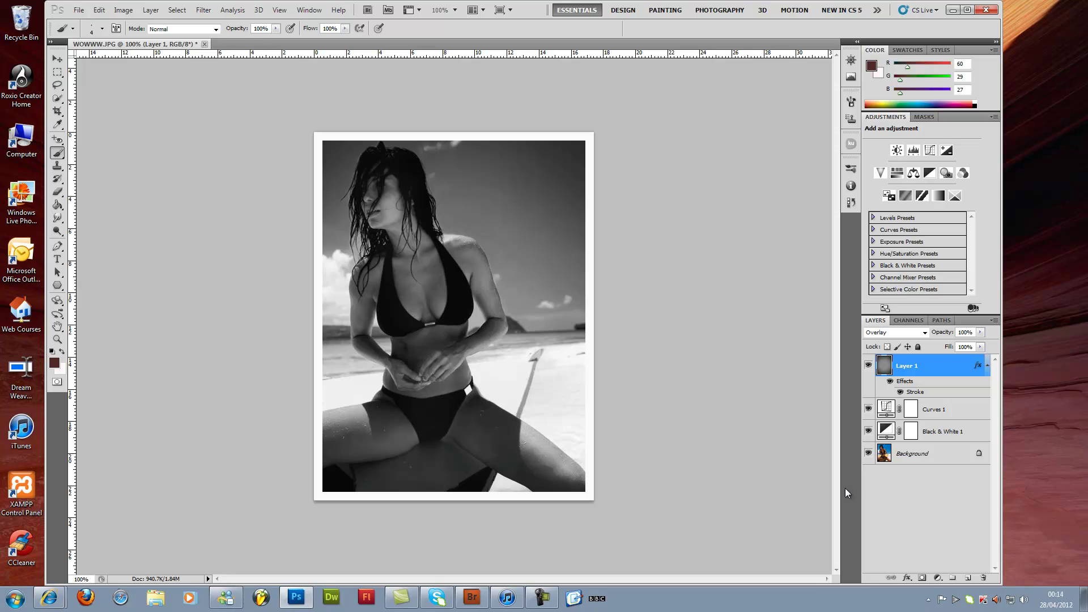
Step: Group Layer 1, Curves 1 and Black & White 1 into Group 1, toggling its visibility to compare
left_click(888, 408, "shift")
left_click(886, 431, "shift")
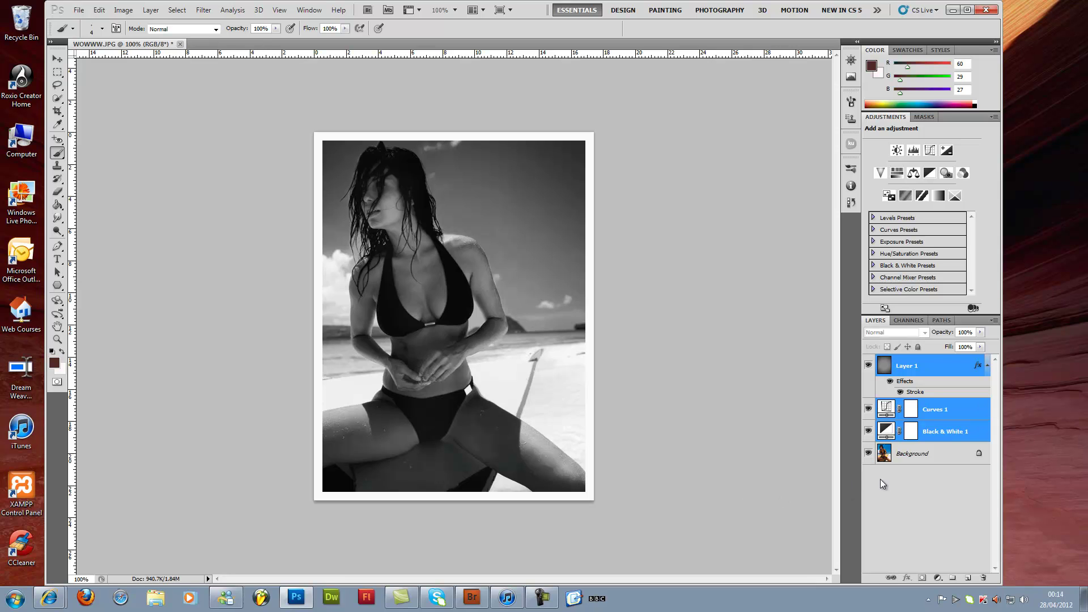
key("ctrl+g")
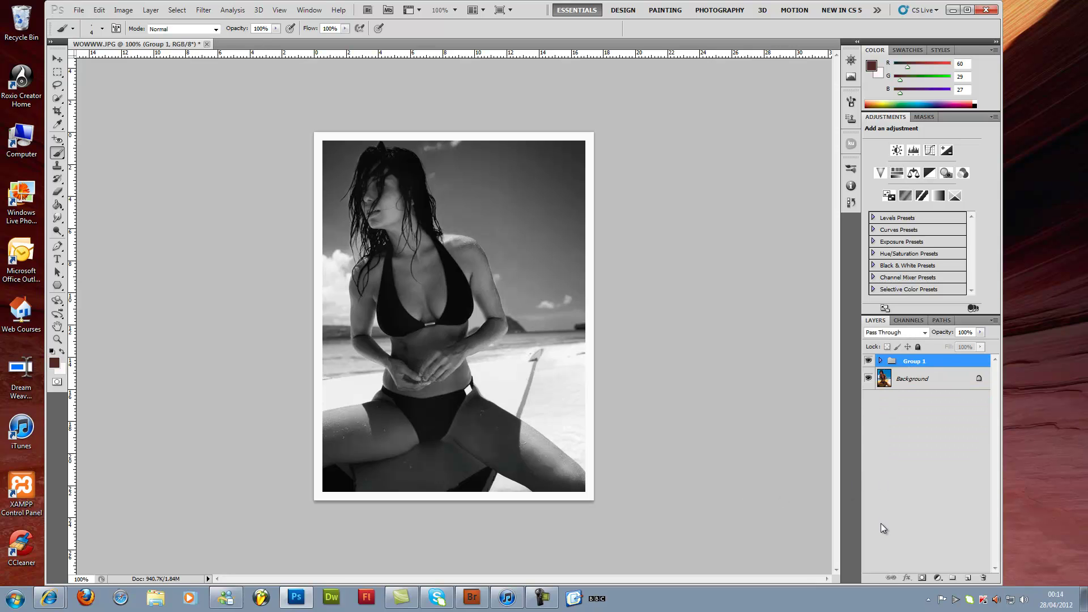
left_click(868, 361)
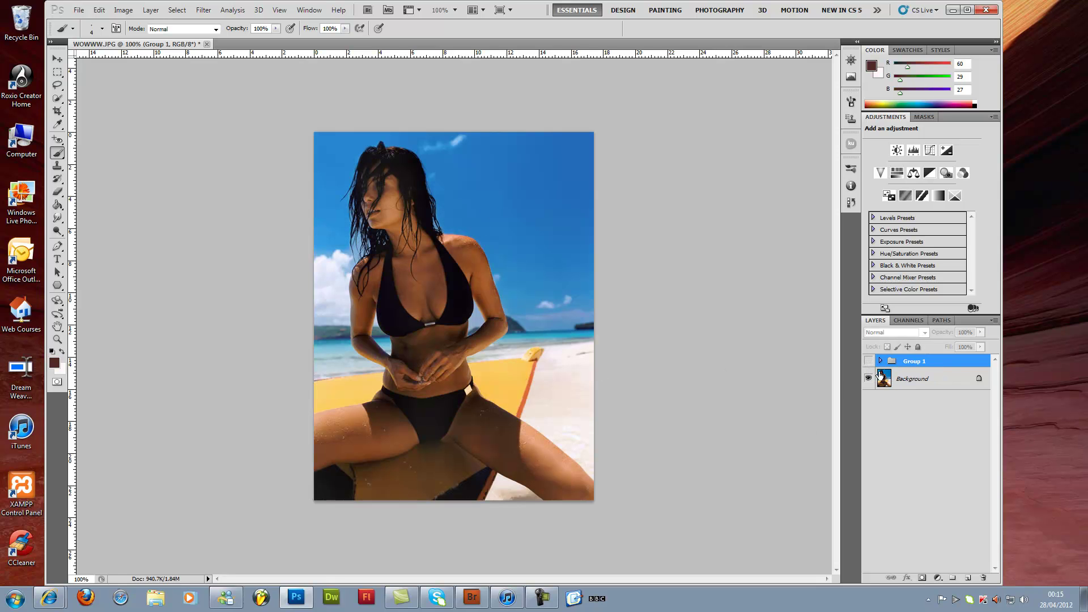
left_click(868, 362)
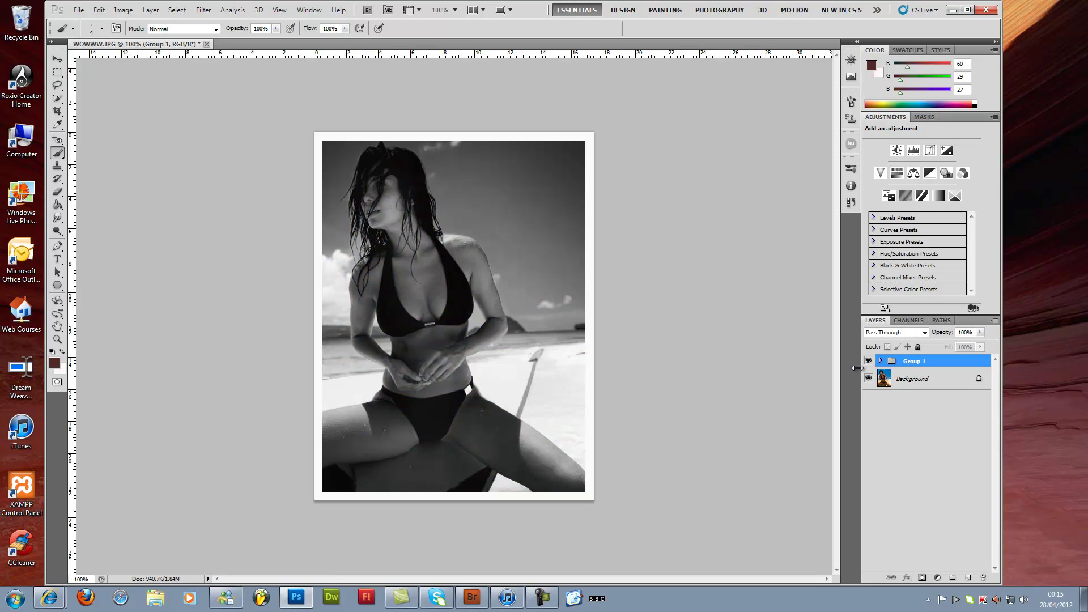